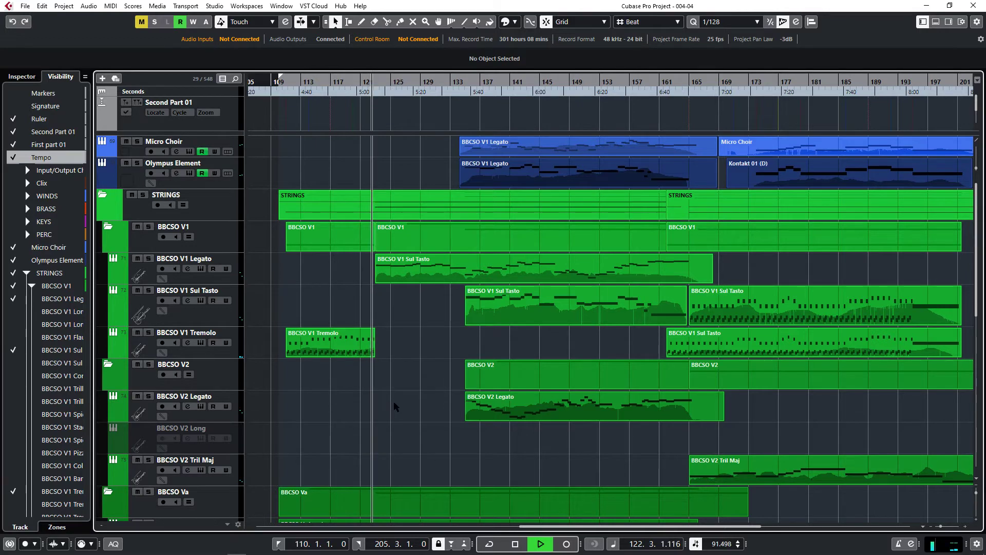
Step: Select the choir and string parts across the project and open them together in the Key Editor
scroll(395, 407, down, 10)
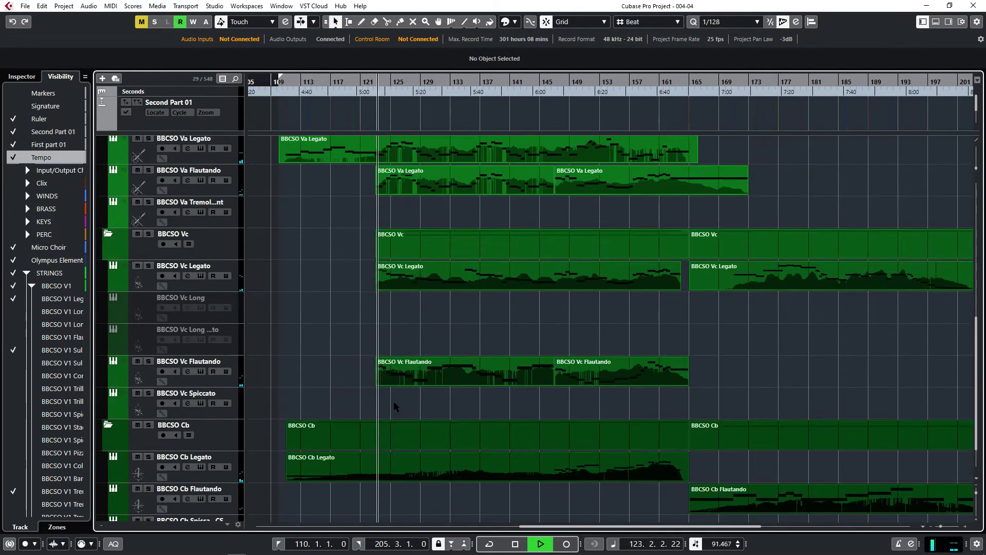
drag(398, 406, 577, 182)
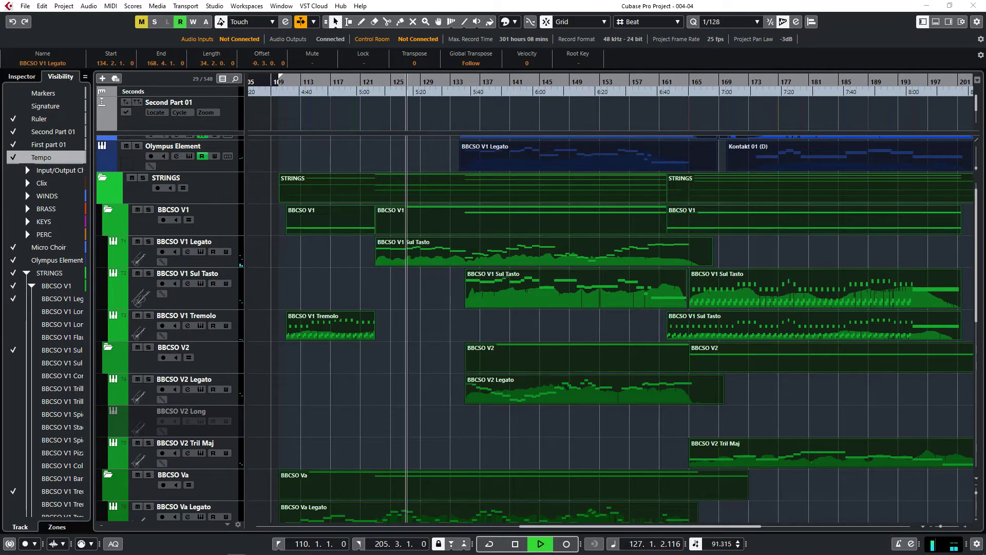
key(Return)
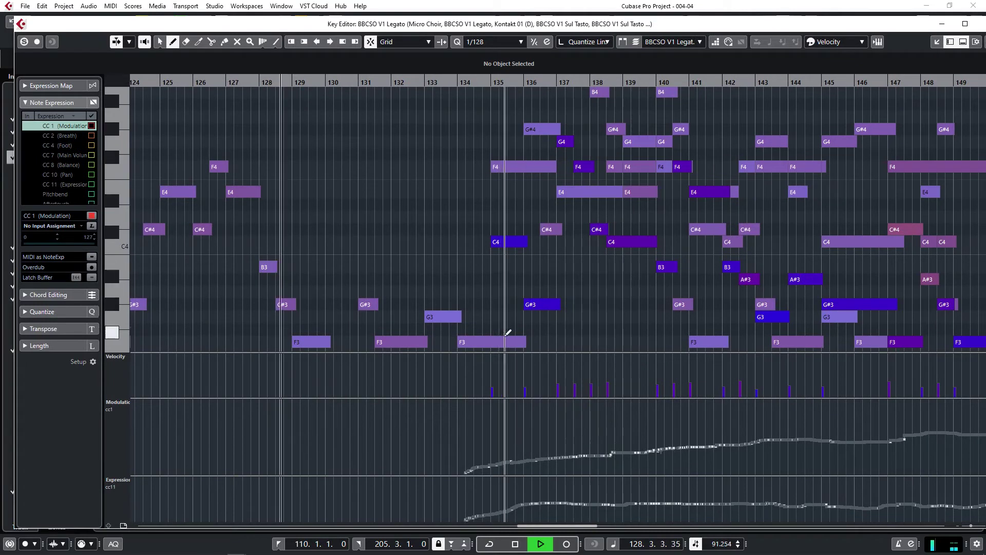
Step: Remove the Velocity, Modulation and Expression controller lanes and maximize the Key Editor window
right_click(114, 376)
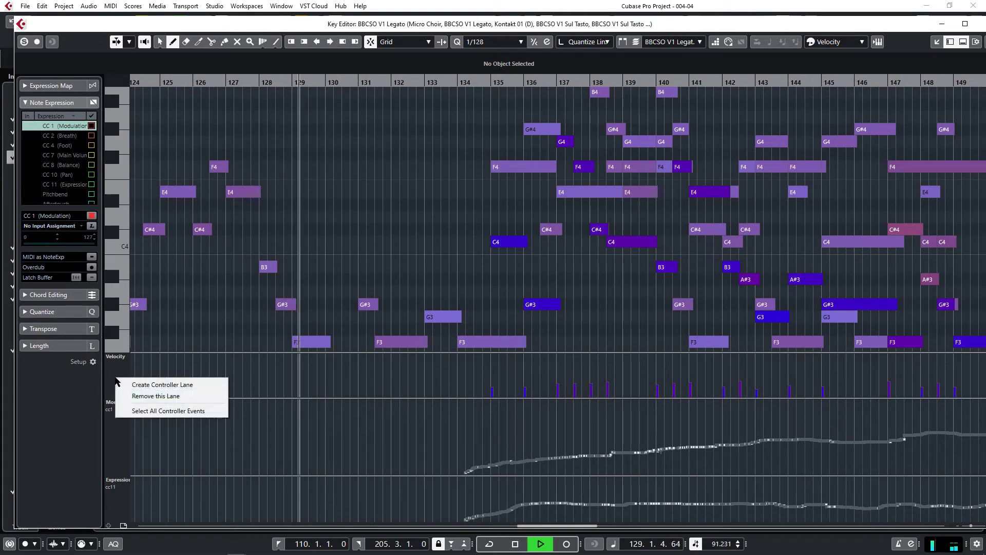
click(141, 396)
right_click(119, 421)
click(142, 441)
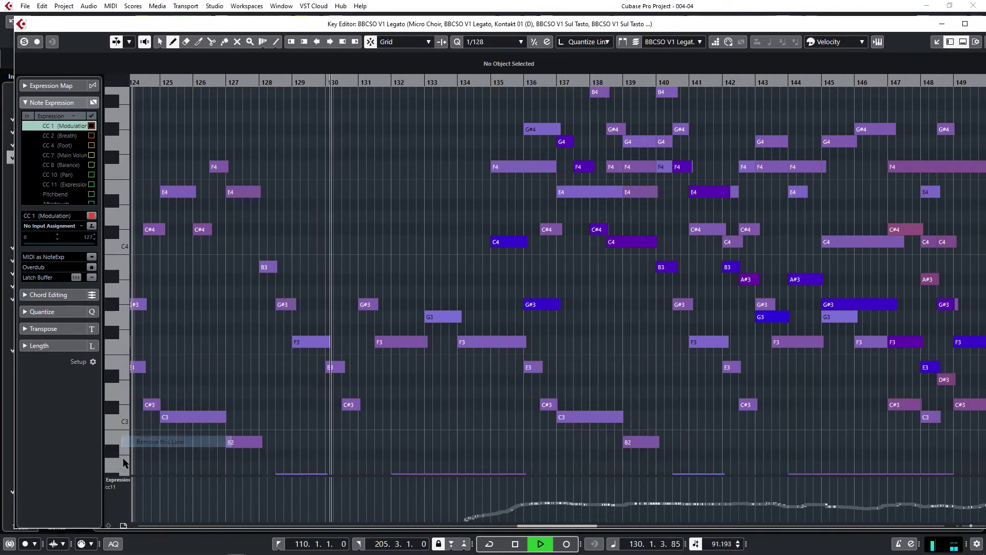
right_click(124, 501)
click(144, 515)
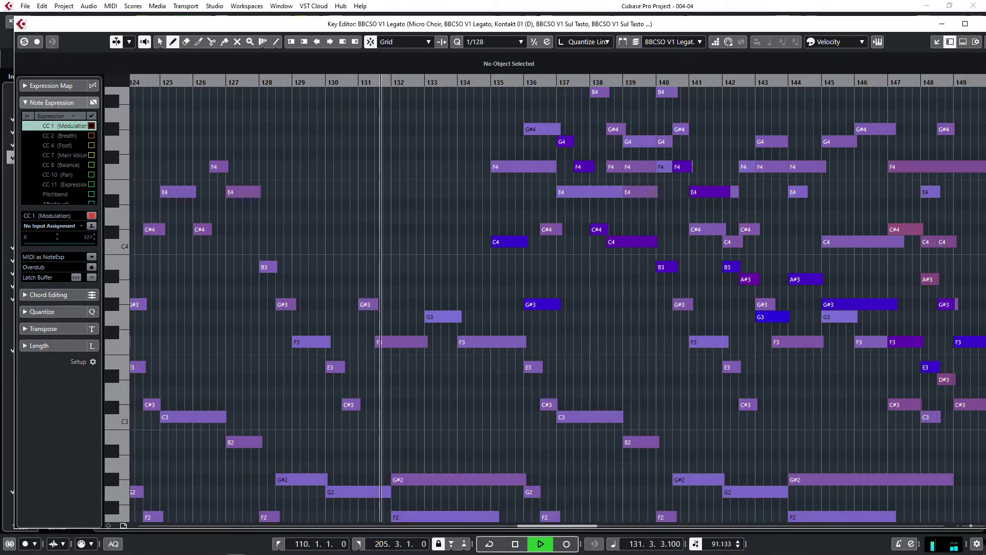
double_click(910, 23)
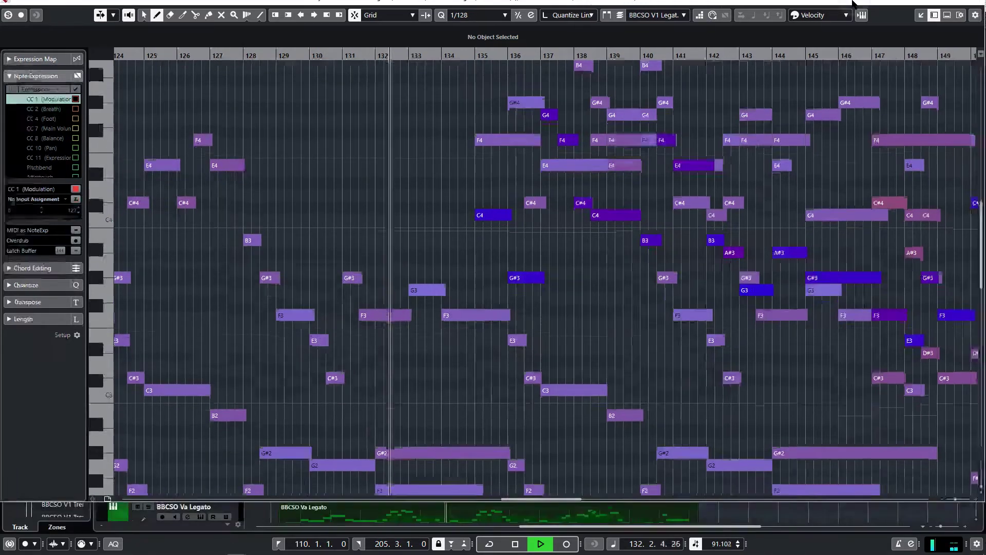
Step: Examine the combined choir and string notes from bar 124 to bar 188 during playback, then close the Key Editor
mouse_move(982, 545)
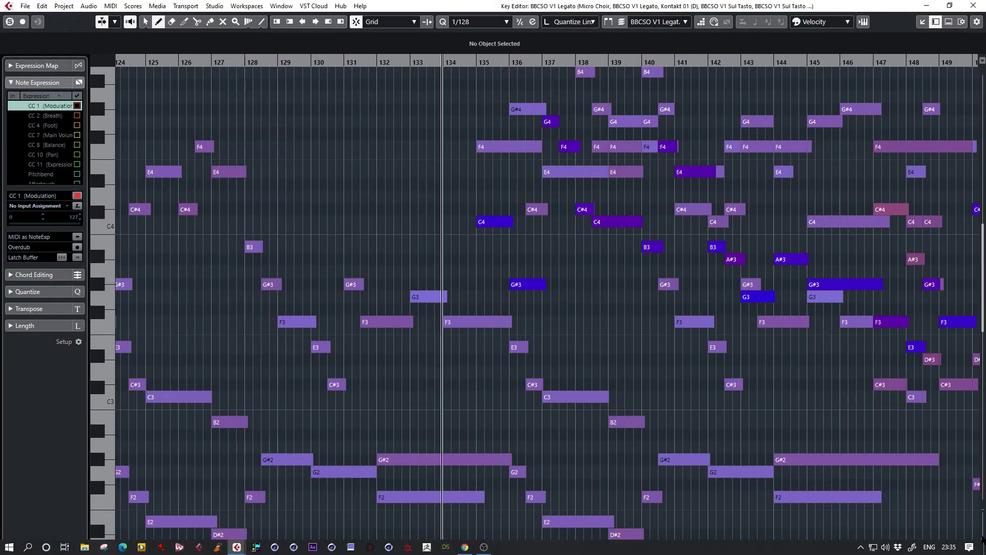
scroll(983, 537, down, 5)
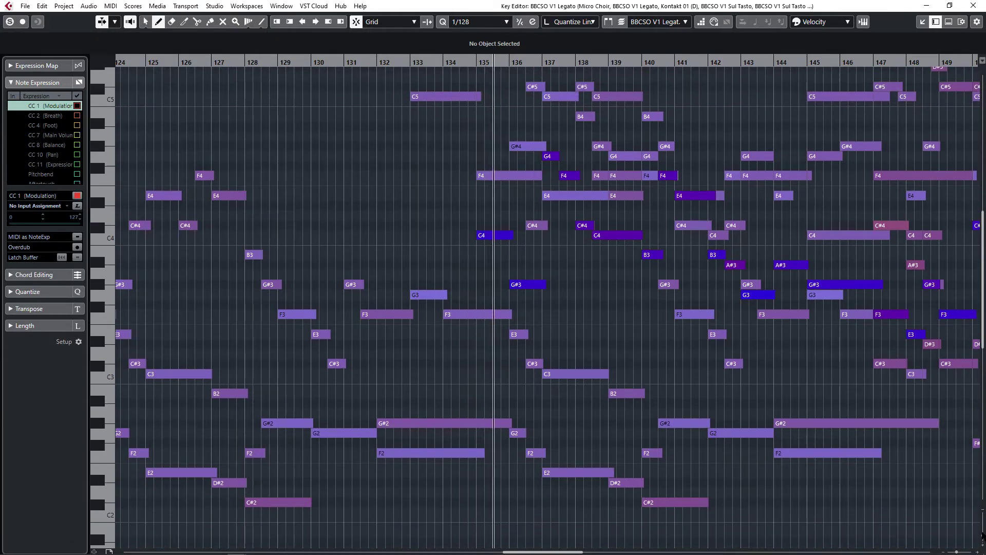
scroll(982, 537, down, 4)
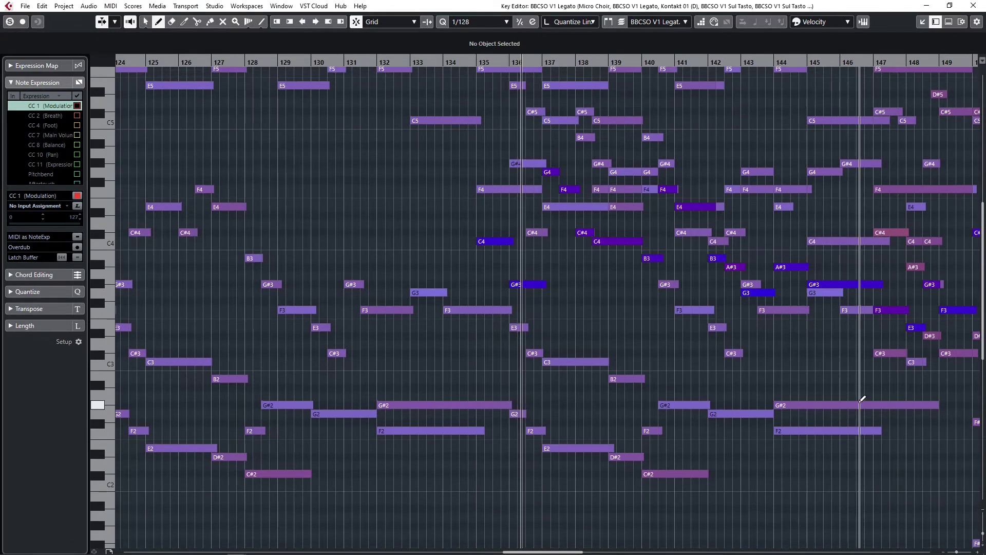
scroll(707, 347, up, 3)
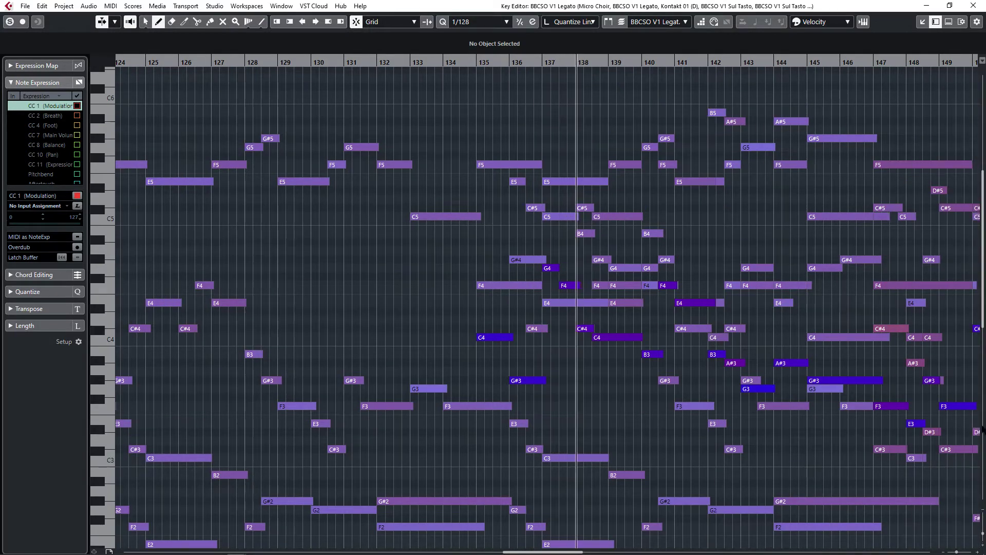
scroll(535, 301, down, 2)
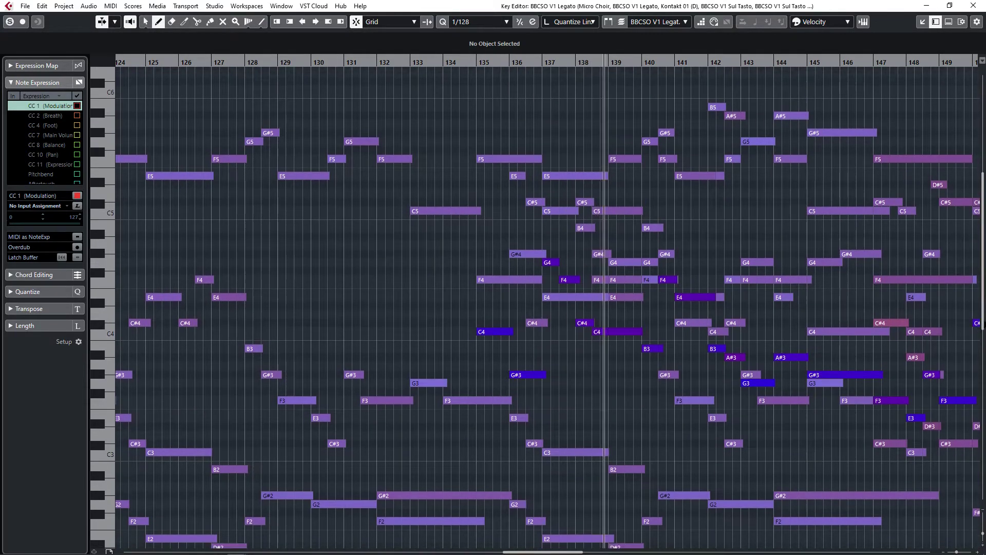
scroll(535, 301, down, 3)
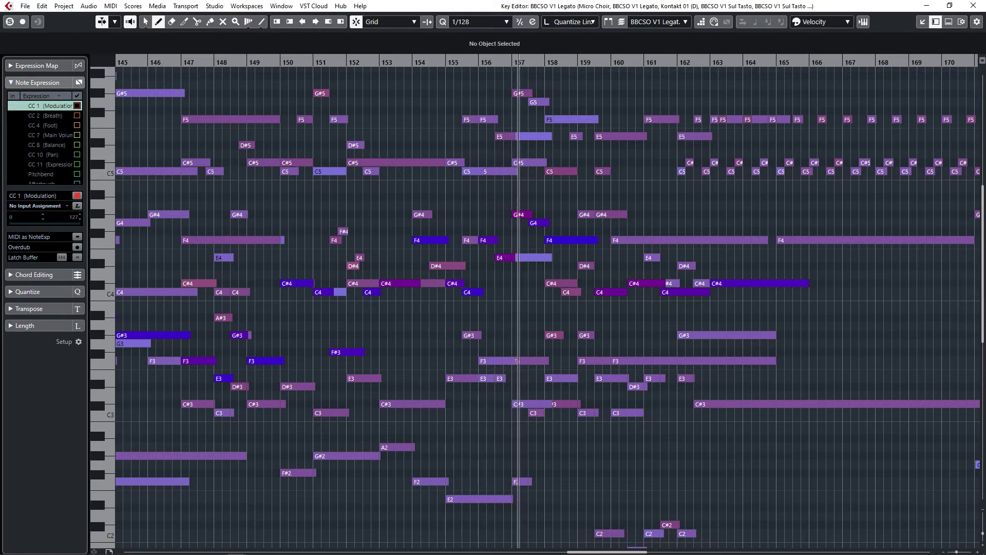
scroll(884, 329, up, 3)
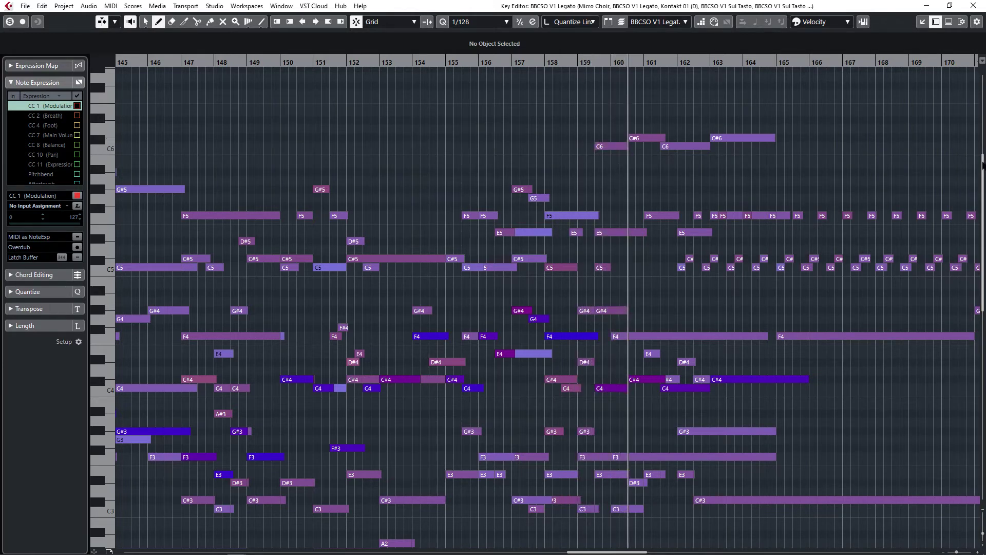
scroll(982, 163, down, 1)
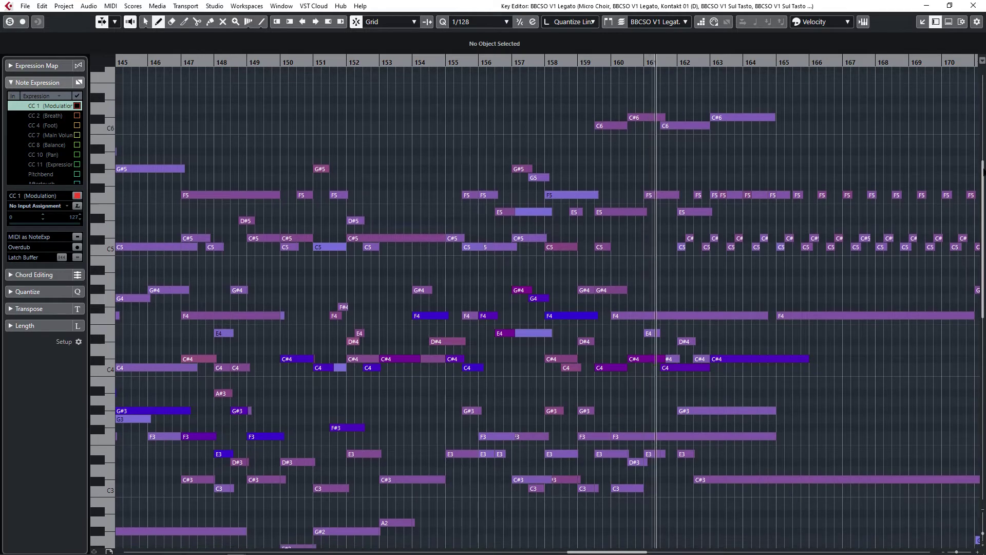
scroll(534, 301, down, 2)
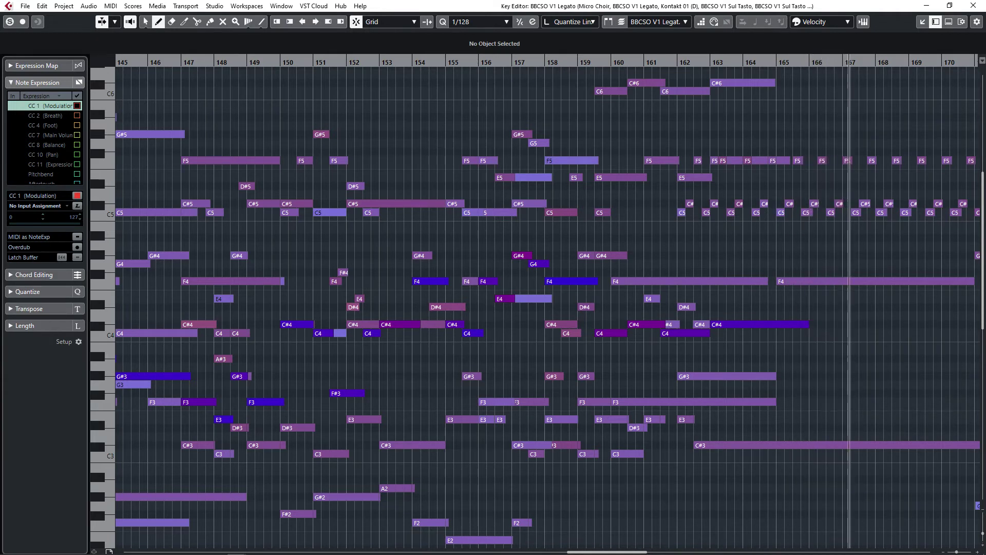
drag(932, 230, 458, 225)
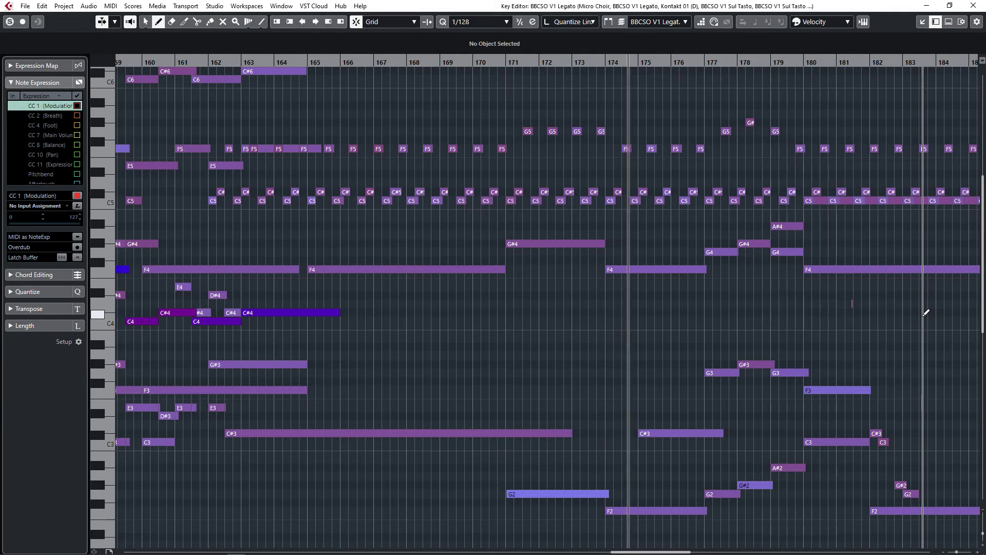
drag(923, 322, 820, 230)
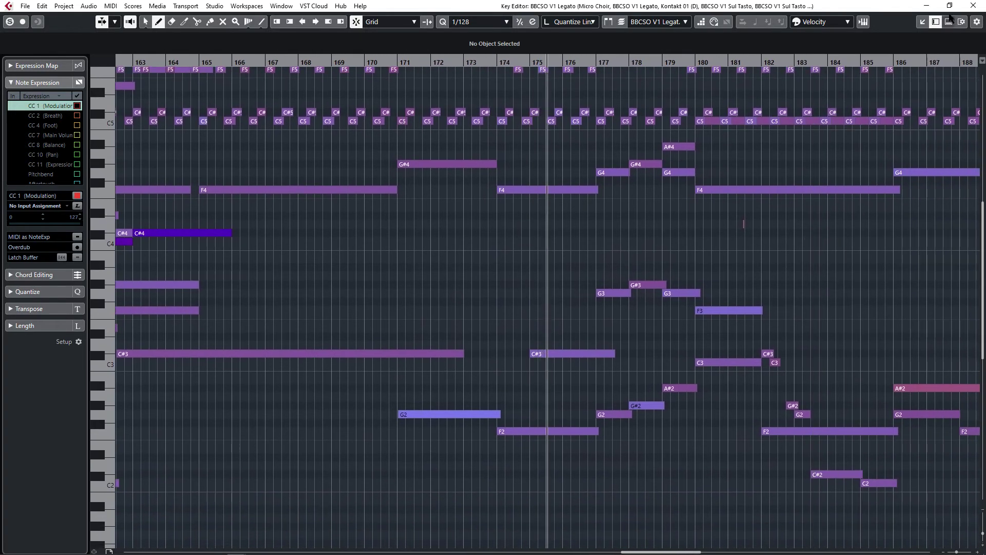
click(973, 6)
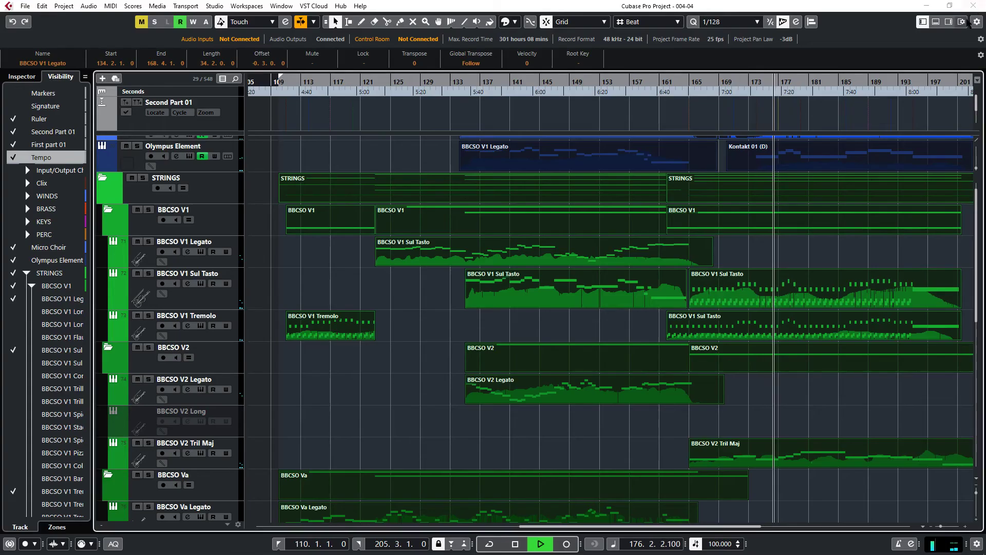
Step: Clear the selection and open the BBCSO Vc Legato part that starts at bar 165 in the Key Editor
click(797, 421)
scroll(780, 404, down, 5)
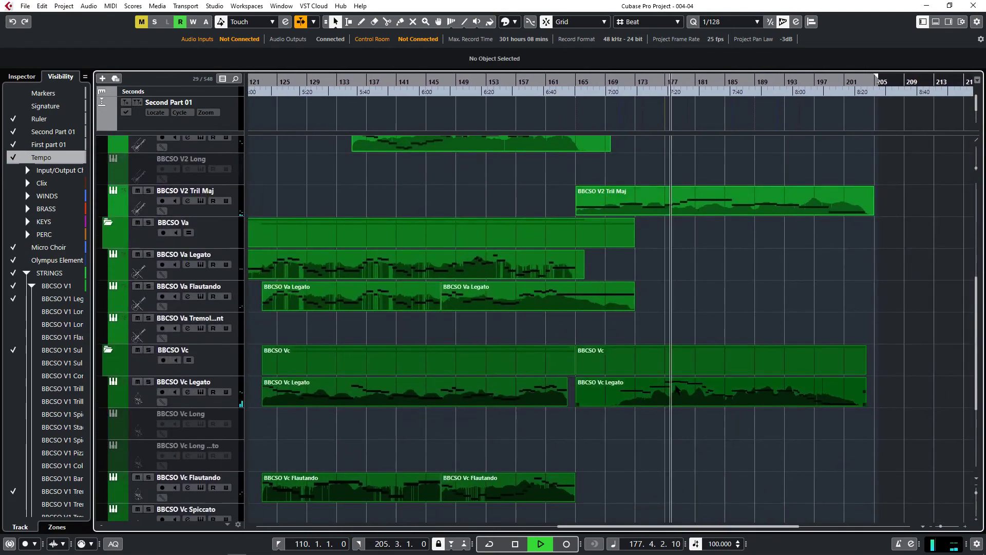
double_click(677, 388)
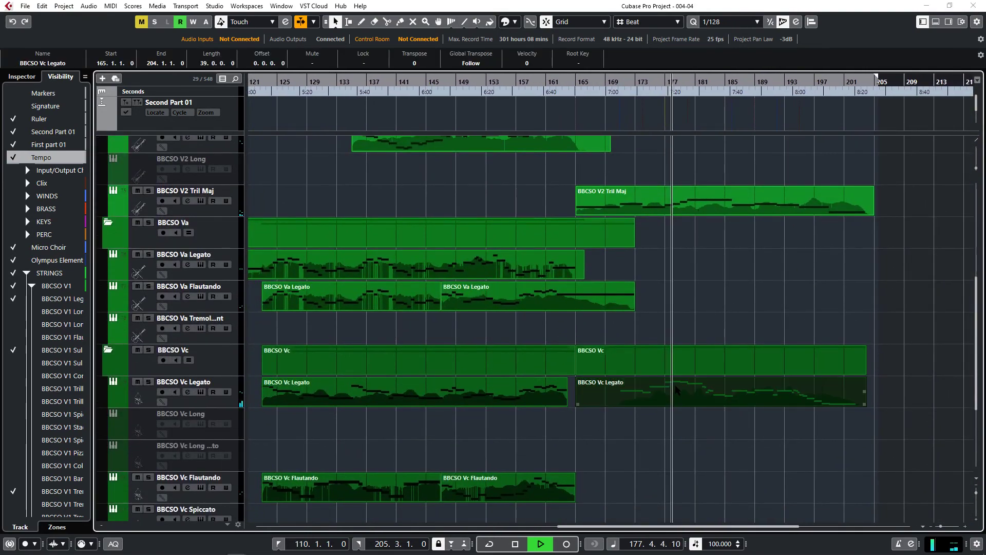
scroll(699, 241, up, 8)
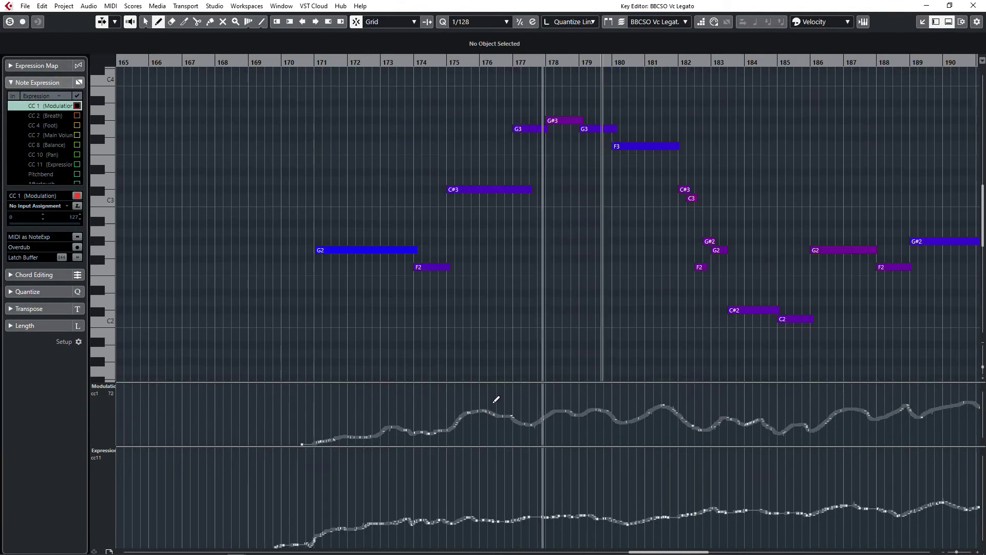
Step: Shrink the Modulation and Expression lanes and enlarge the note rows to give the cello notes more room
drag(460, 449, 461, 523)
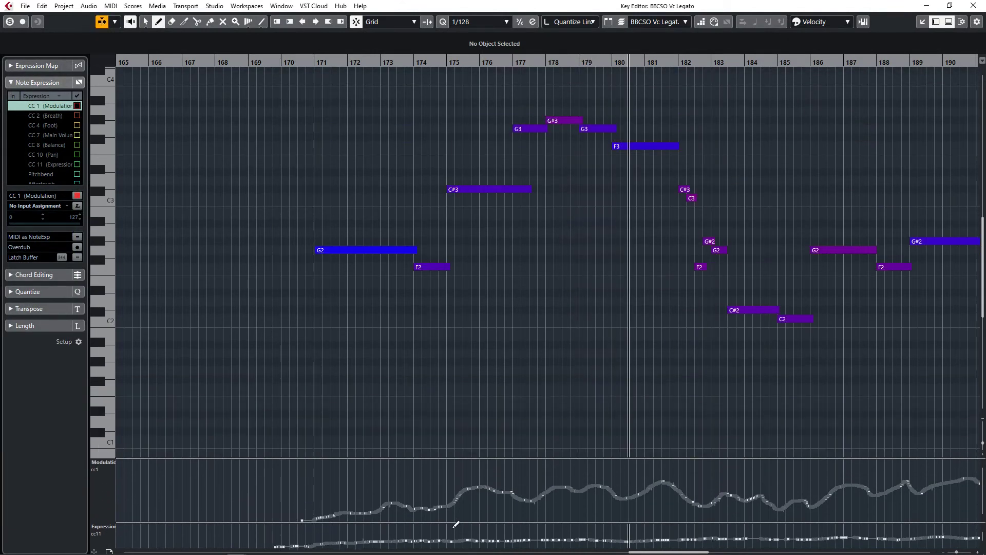
mouse_move(623, 308)
mouse_down()
mouse_move(585, 353)
mouse_move(489, 368)
mouse_move(442, 366)
mouse_move(427, 352)
mouse_move(426, 334)
mouse_up()
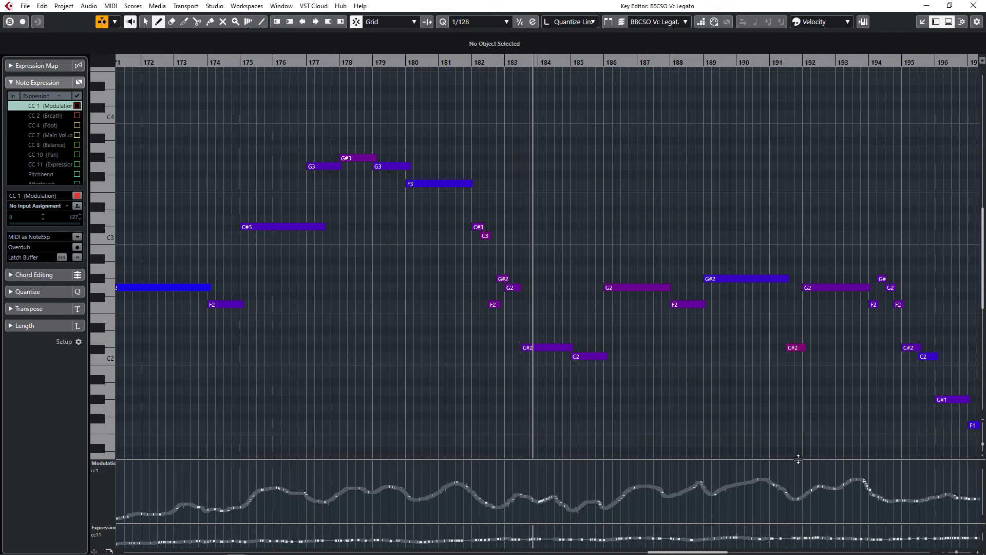
drag(798, 459, 792, 496)
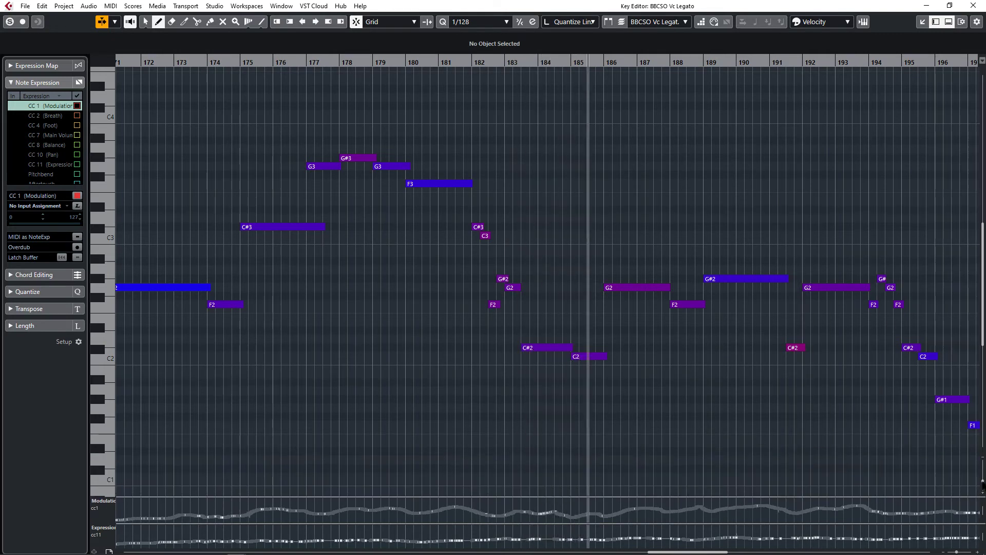
drag(982, 484, 982, 491)
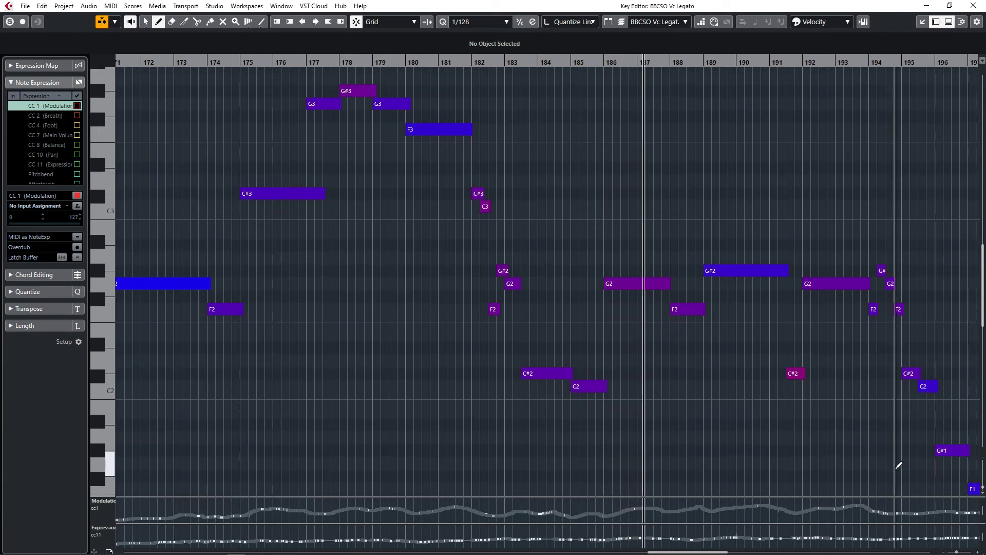
Step: Follow the cello legato line to its last notes around bar 198 and close the Key Editor
drag(896, 468, 729, 423)
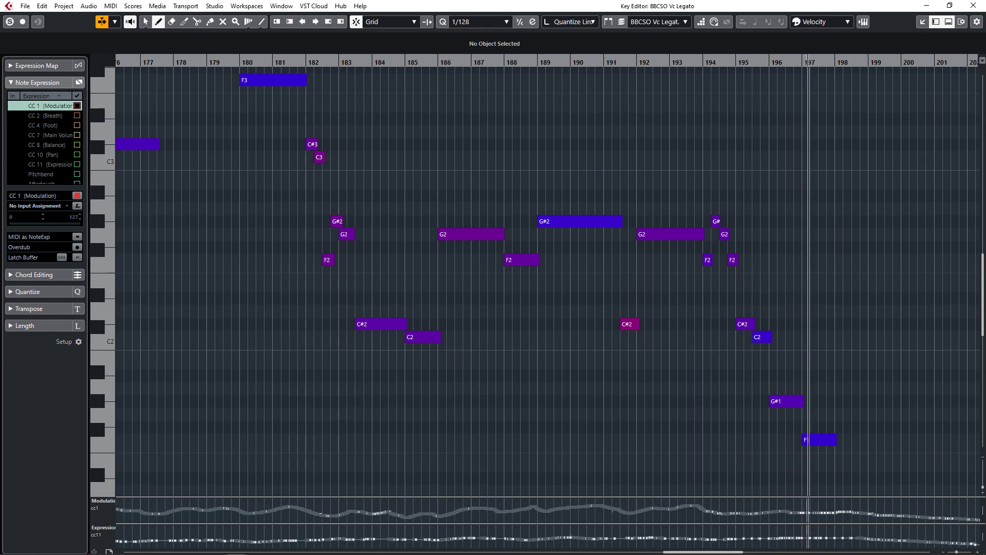
click(973, 6)
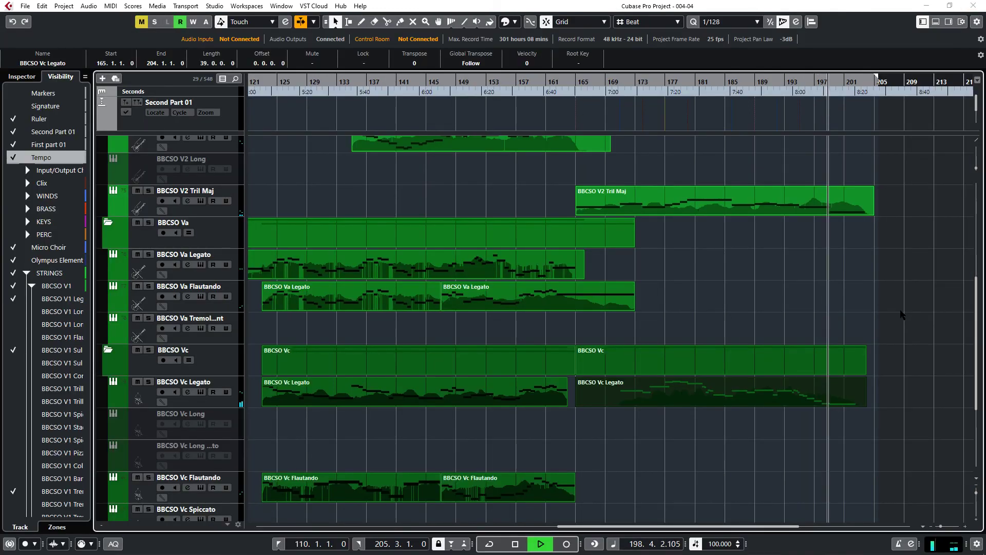
scroll(901, 315, up, 6)
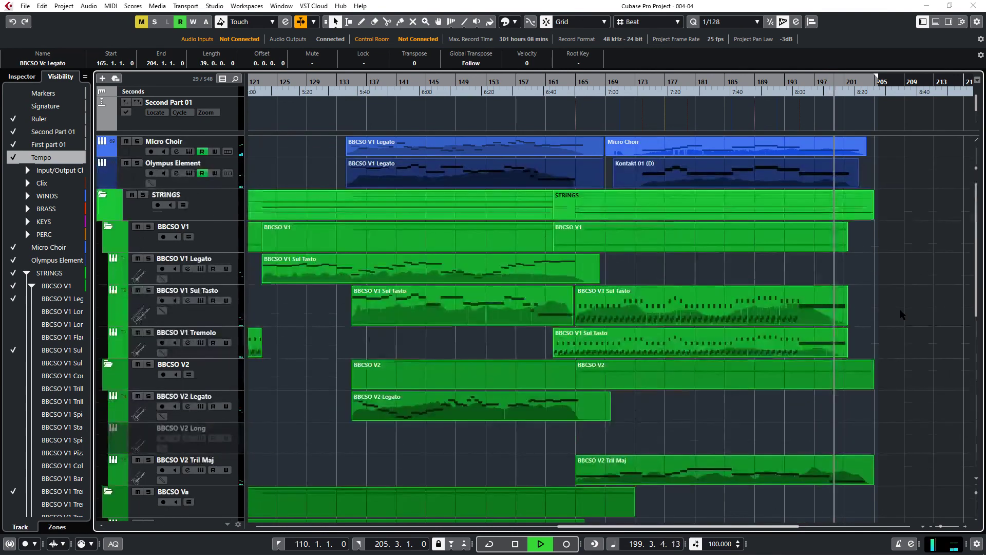